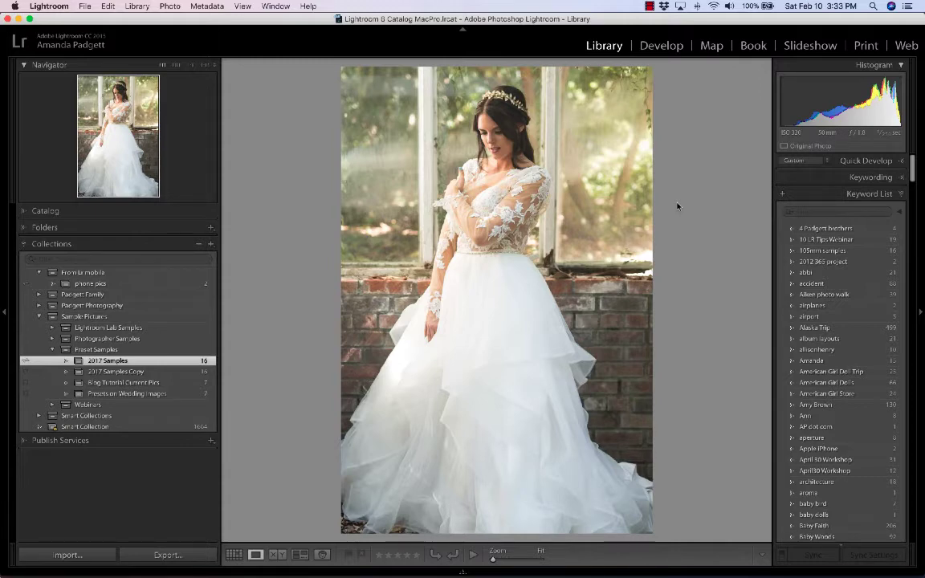
Switch the Library to Grid view to show the 16 photos of 2017 Samples.
key("g")
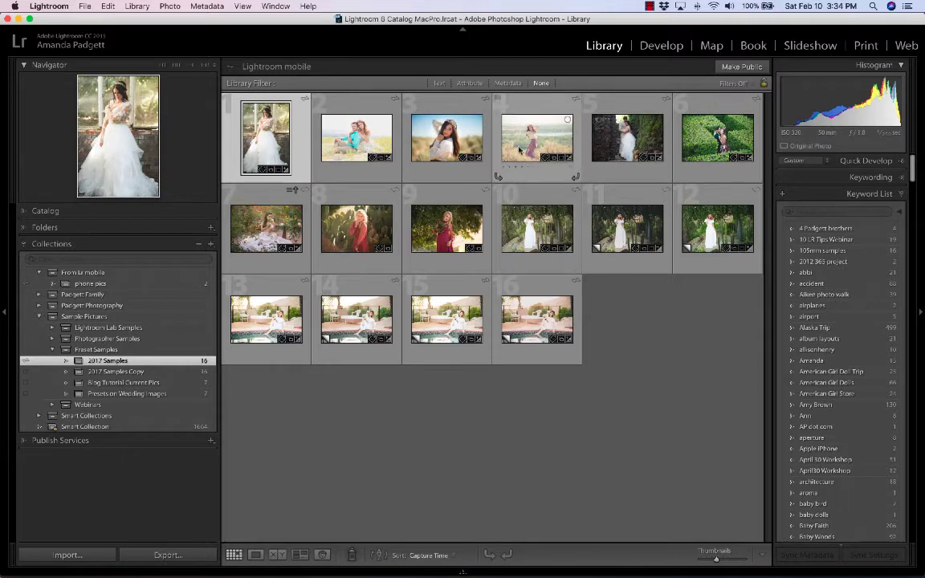
Filter the grid by Kind to Virtual Copies and select all five copies.
left_click(470, 83)
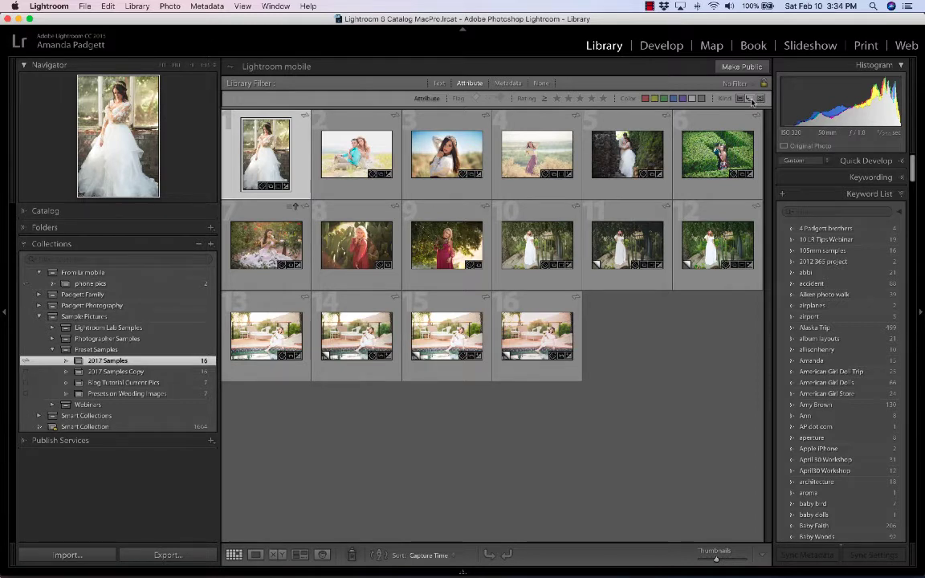
left_click(750, 99)
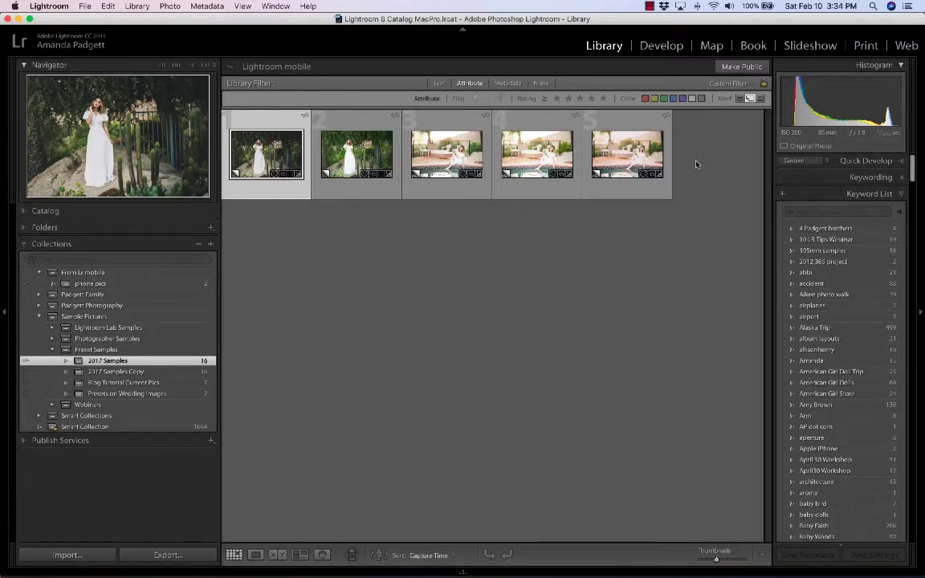
key("super+a")
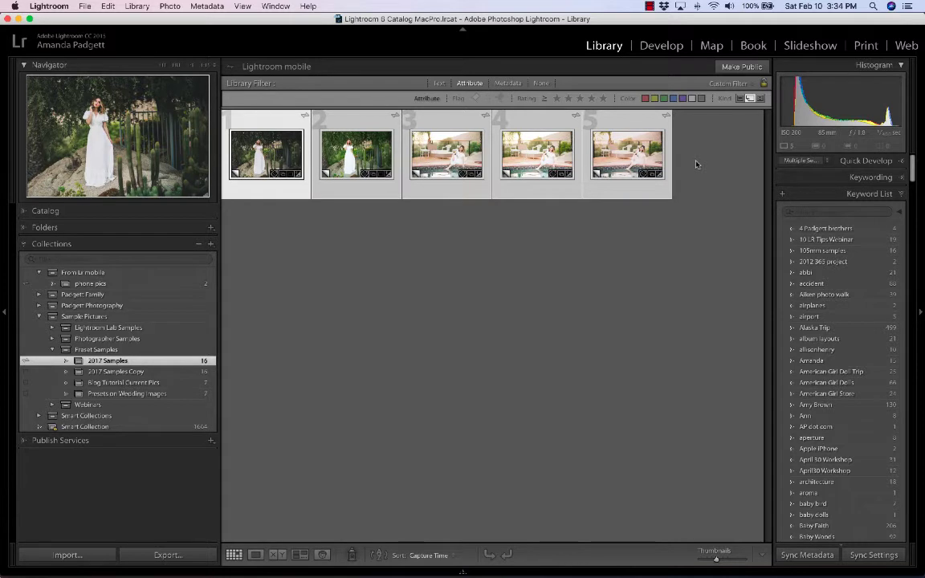
left_click(107, 6)
left_click(129, 105)
left_click(592, 191)
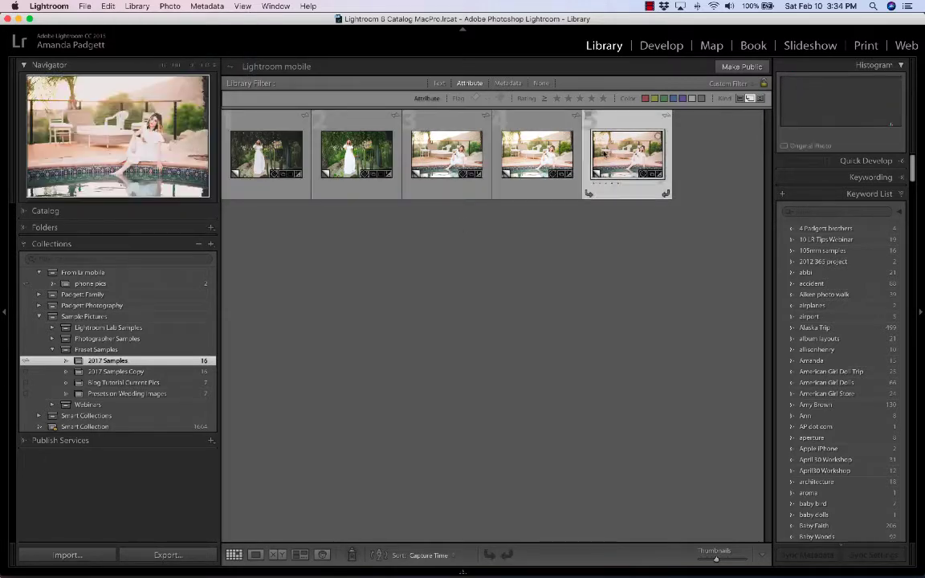
left_click(275, 156, "shift")
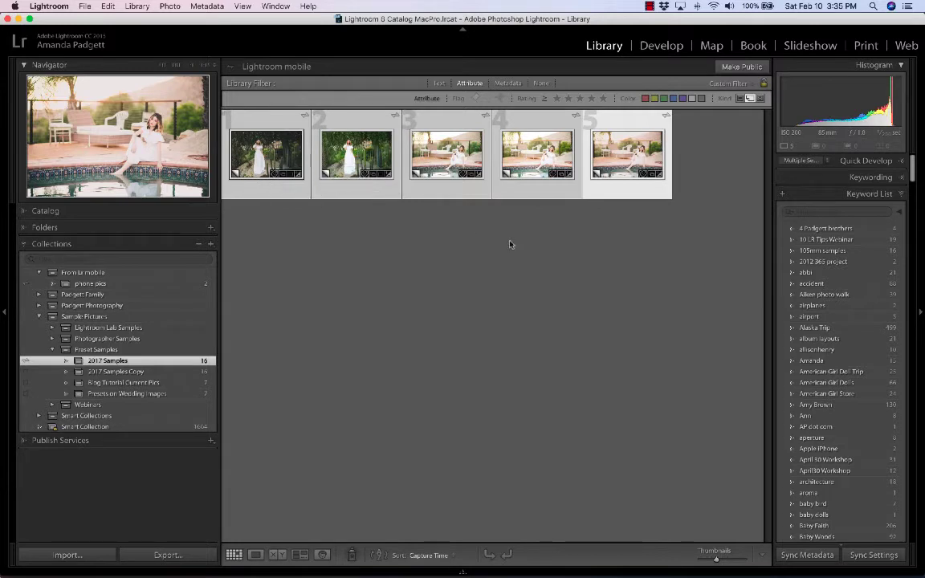
Delete the five selected virtual copies, answering No to keeping them in synced photographs.
key("Delete")
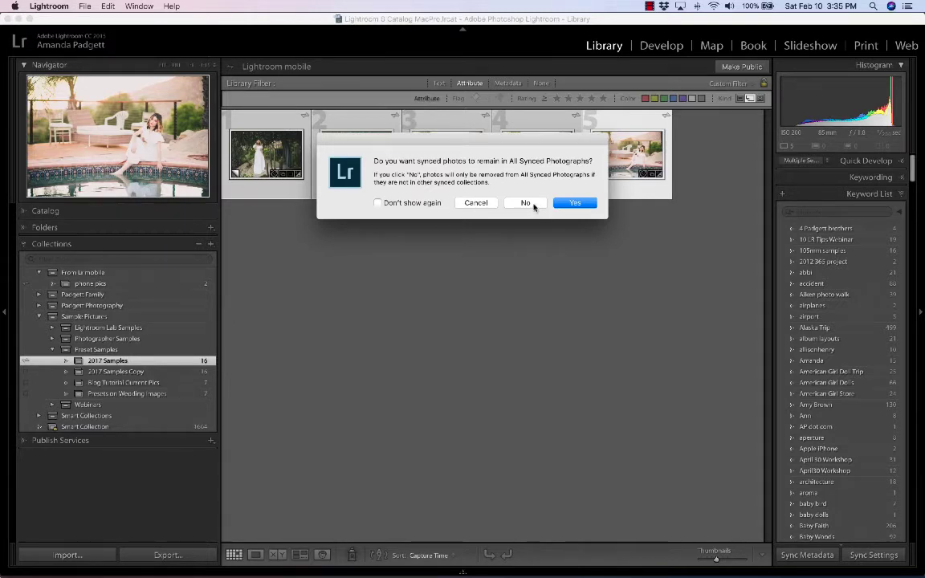
left_click(533, 205)
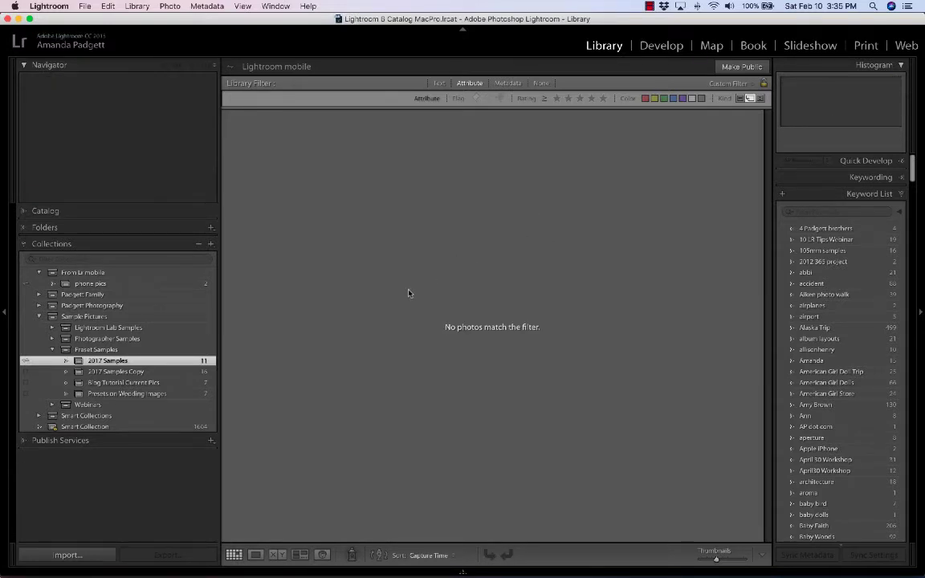
mouse_move(180, 361)
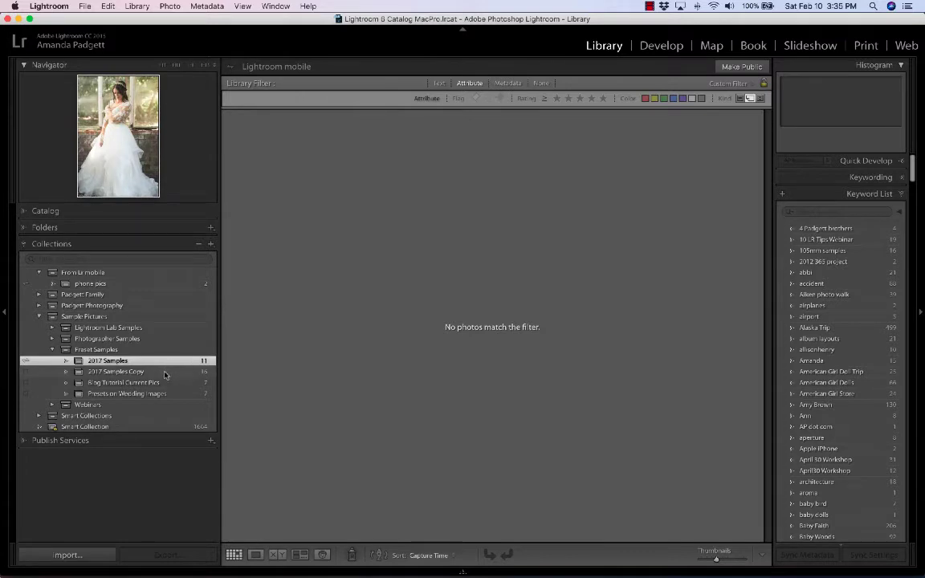
View the 16 photos of 2017 Samples Copy and toggle the Catalog and Collections panels.
left_click(164, 372)
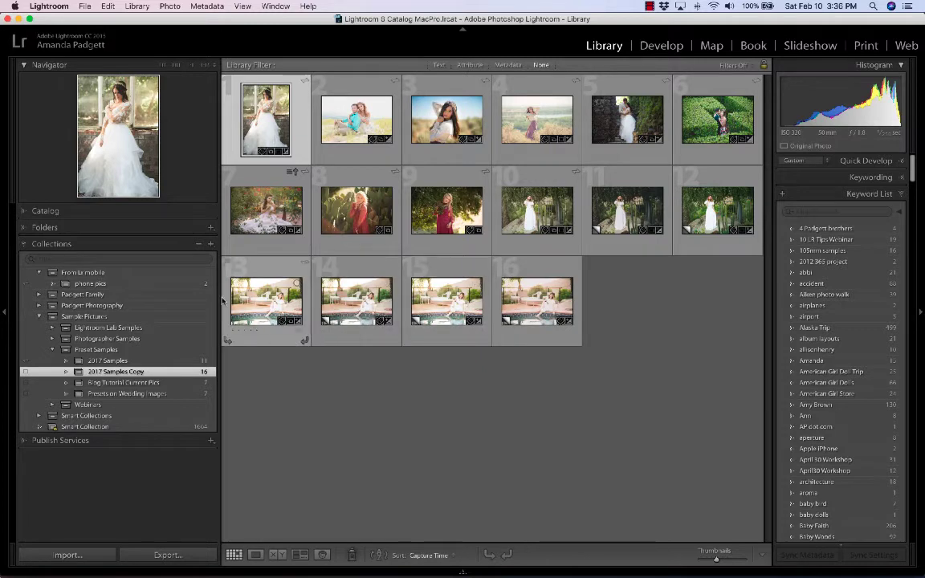
left_click(162, 215)
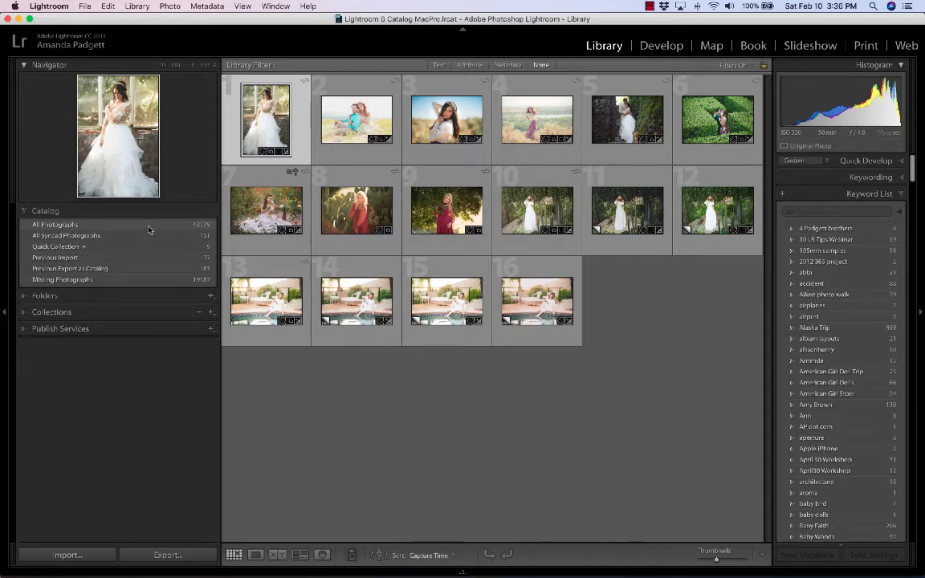
left_click(146, 311)
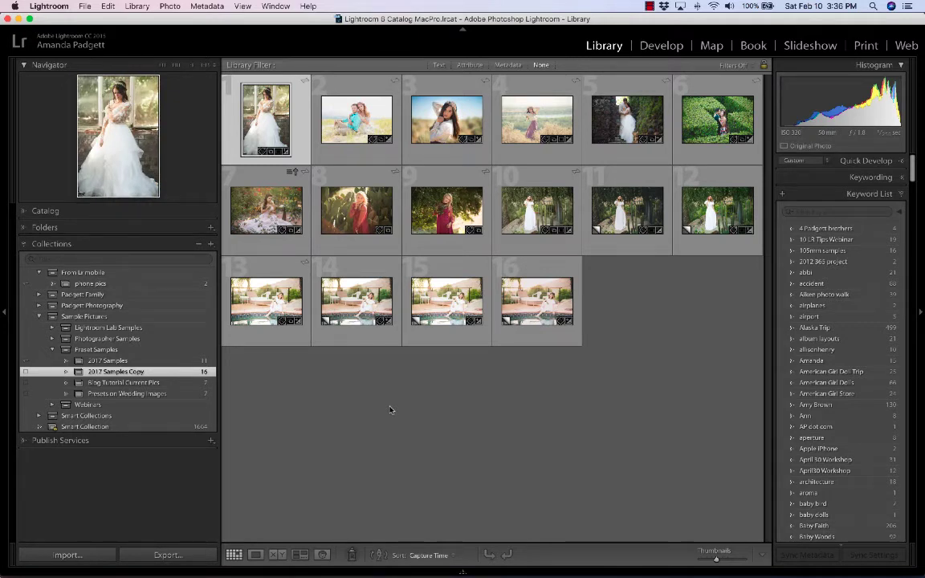
left_click(127, 211)
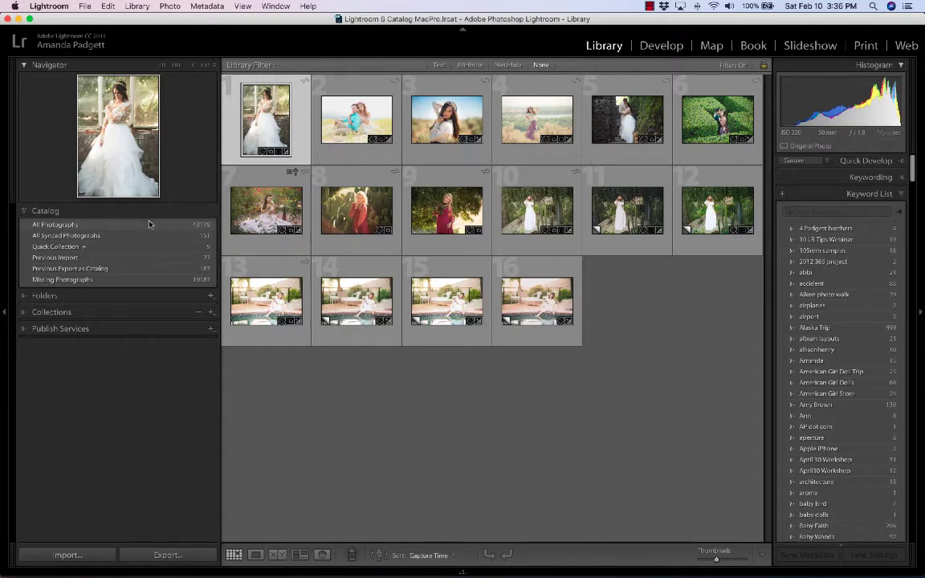
Show All Photographs (43179) with the Attribute and Metadata filter bars, and expand Collections.
left_click(108, 227)
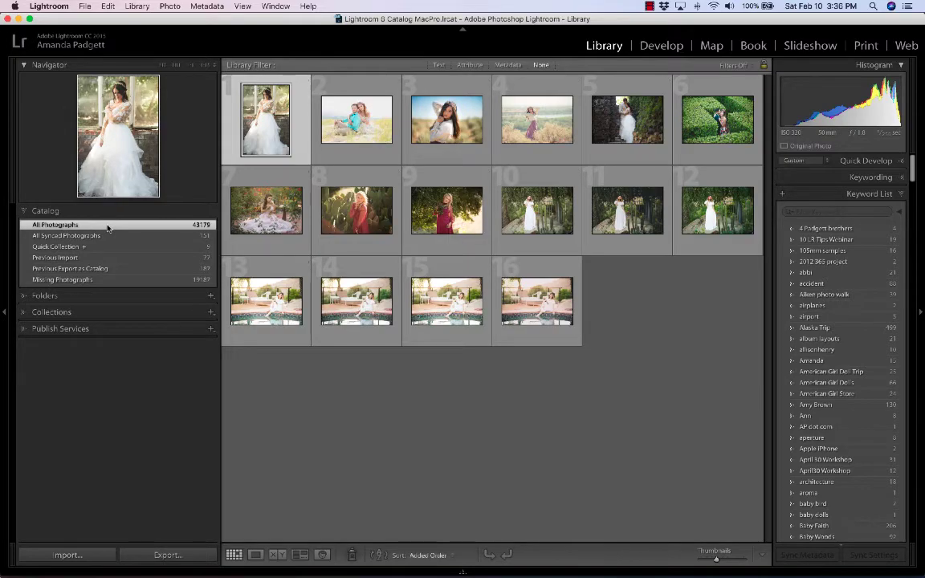
scroll(476, 167, "up", 5)
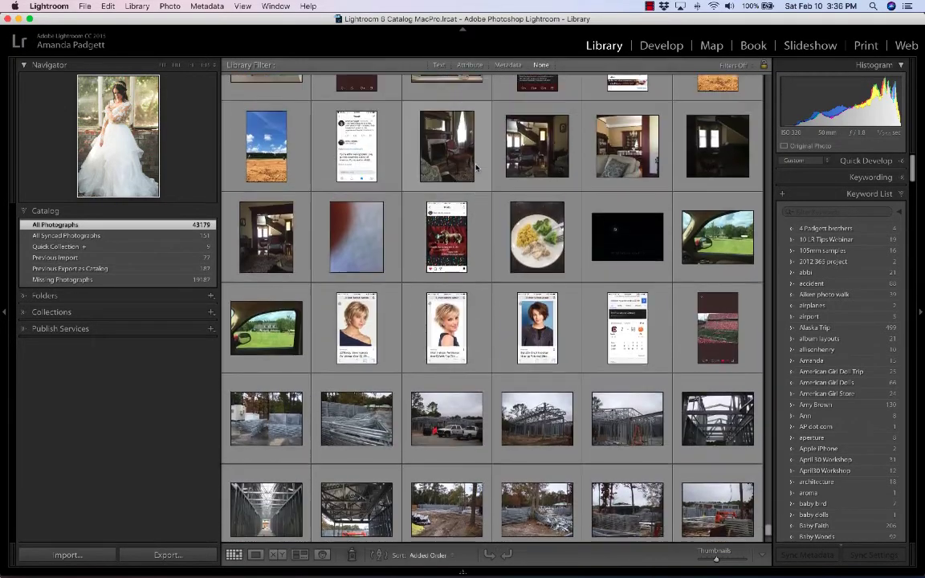
scroll(476, 167, "up", 15)
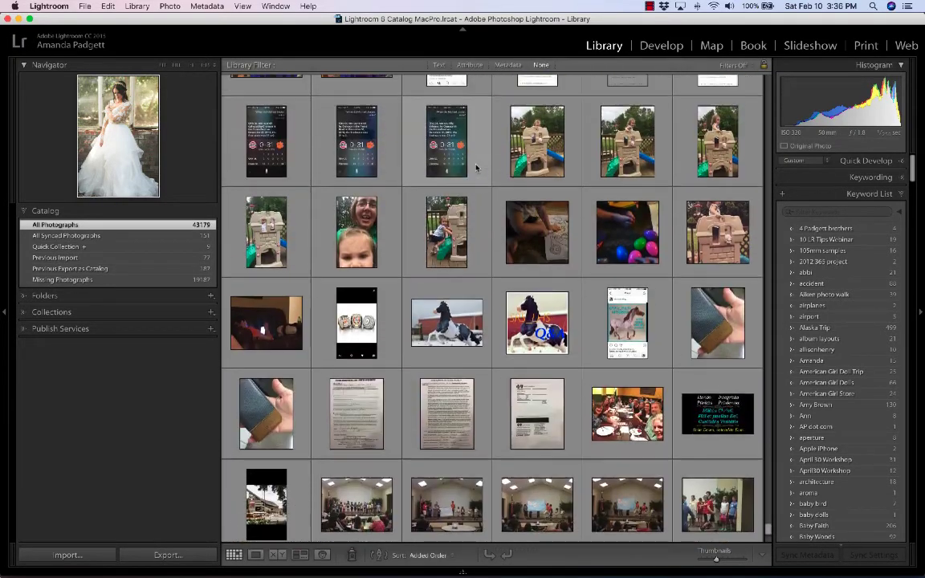
left_click(471, 65)
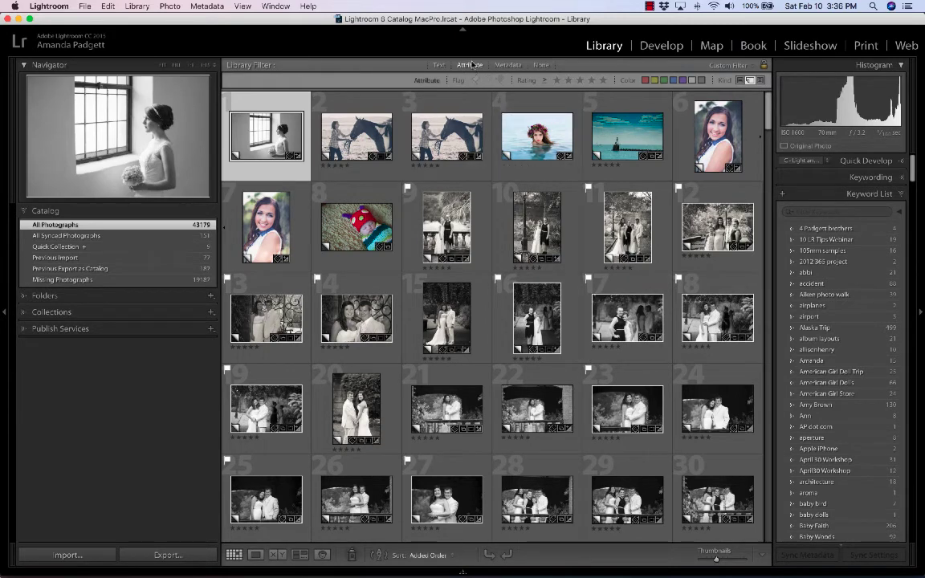
left_click(505, 66)
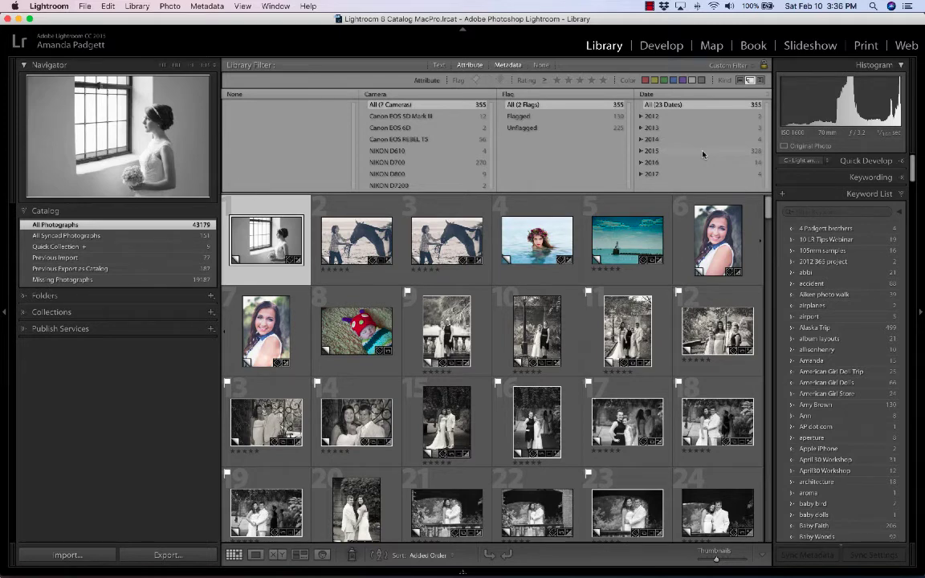
scroll(668, 221, "down", 5)
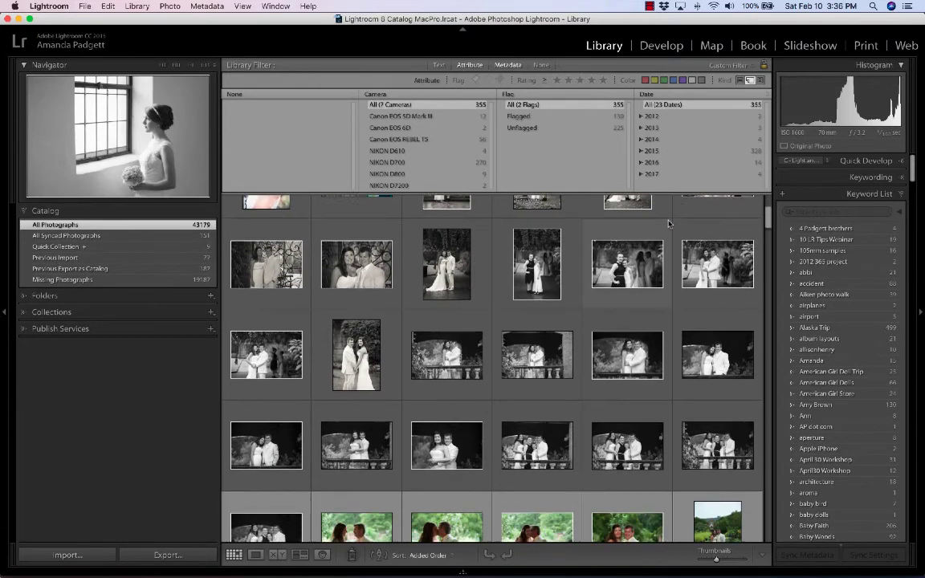
scroll(668, 223, "up", 3)
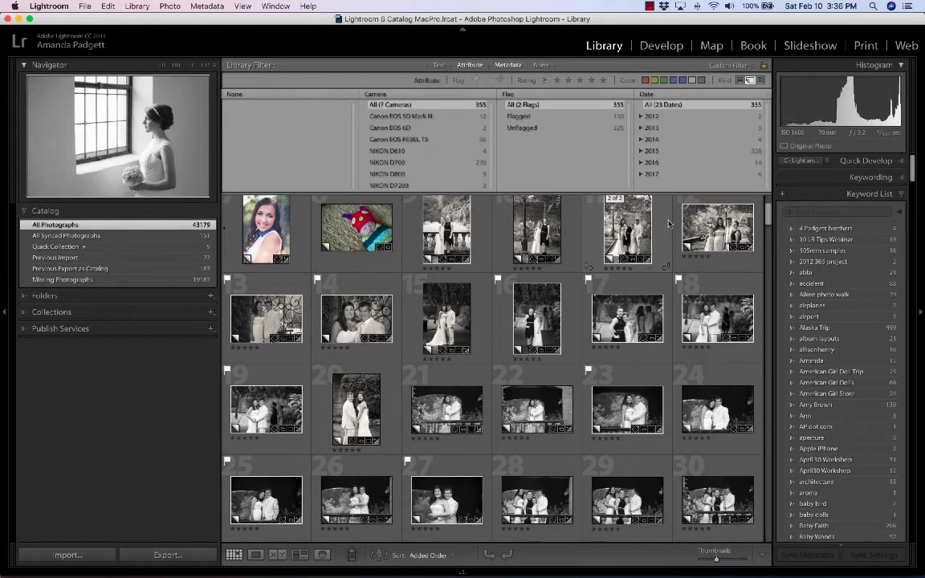
left_click(133, 316)
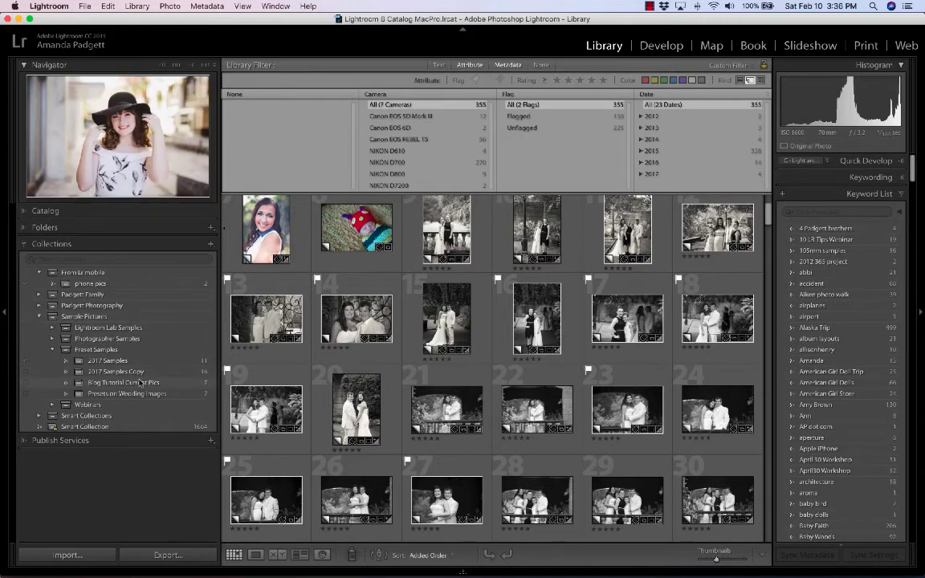
Select the poolside photo in 2017 Samples and open it in the Develop module.
left_click(135, 360)
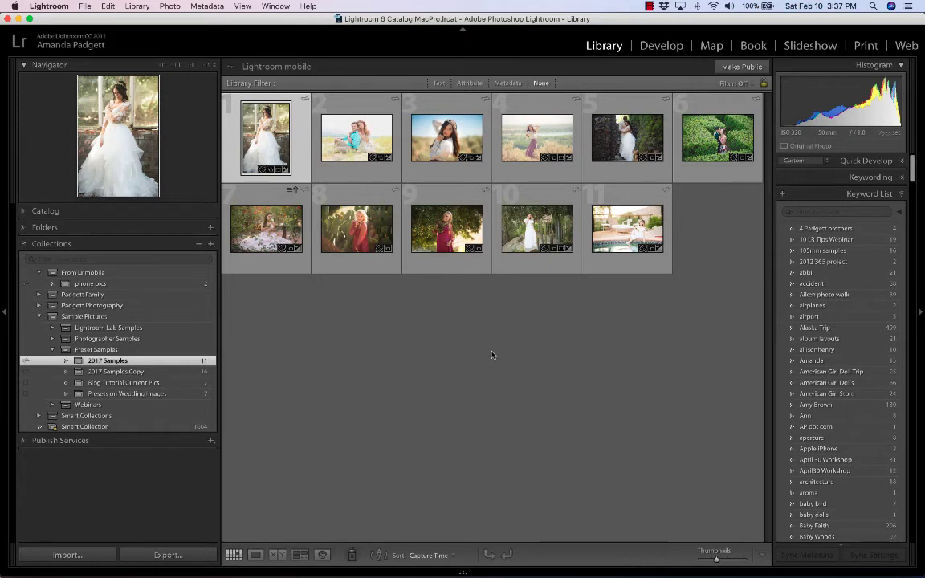
left_click(623, 230)
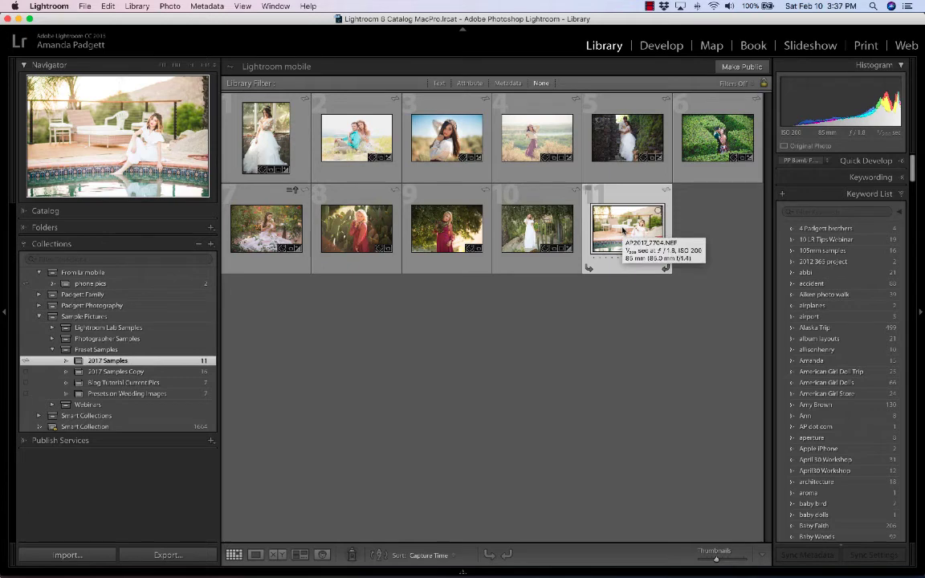
left_click(661, 46)
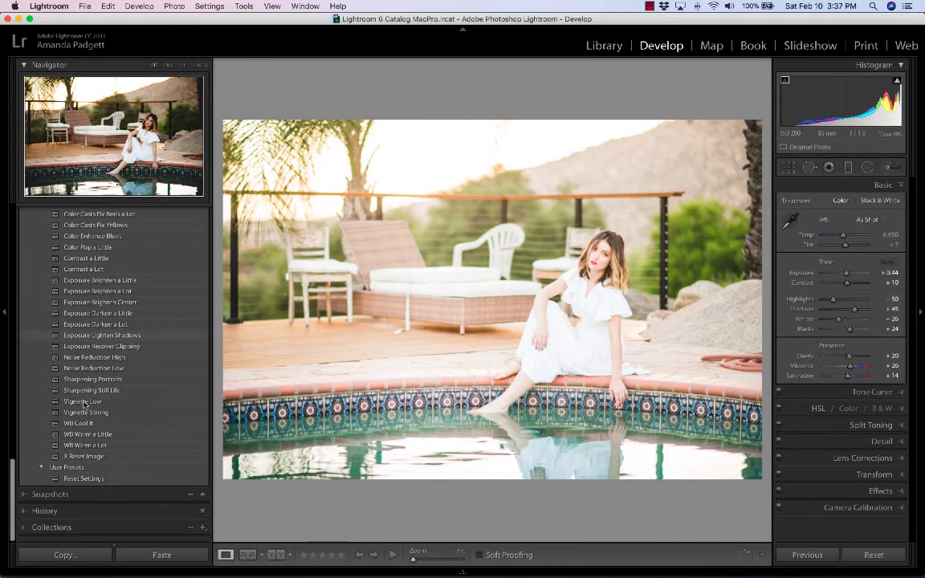
Expand Snapshots and apply bashful, bomb pop, then frenchie to the pool photo.
left_click(77, 497)
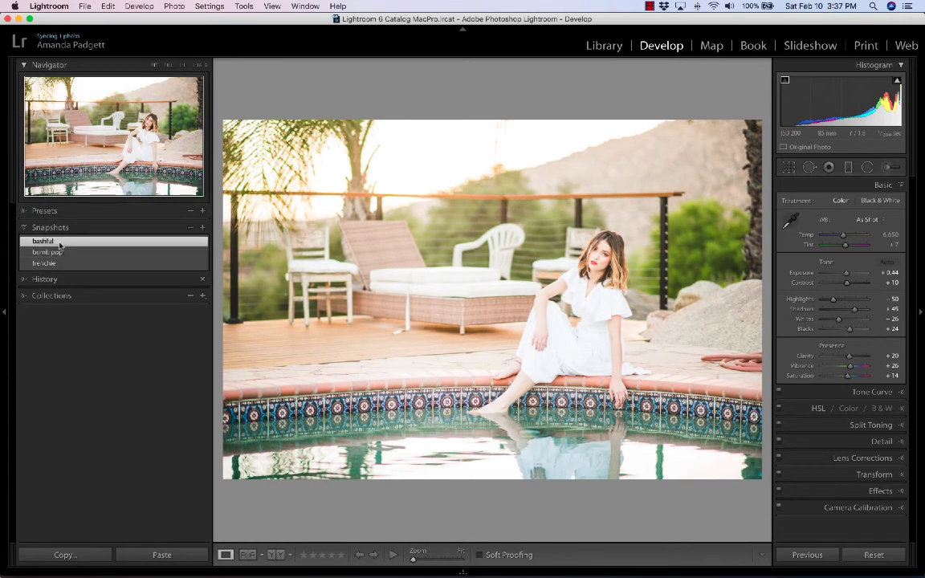
left_click(60, 243)
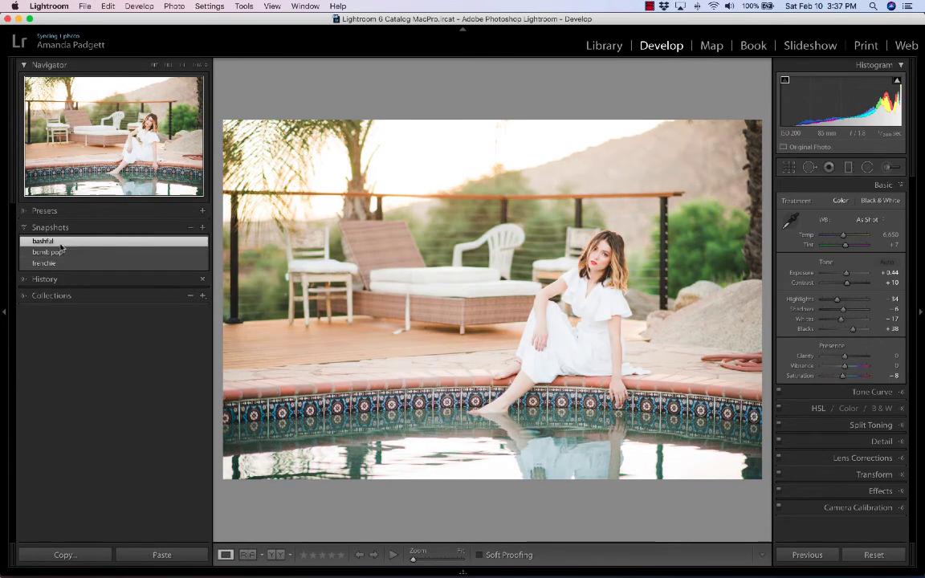
left_click(72, 254)
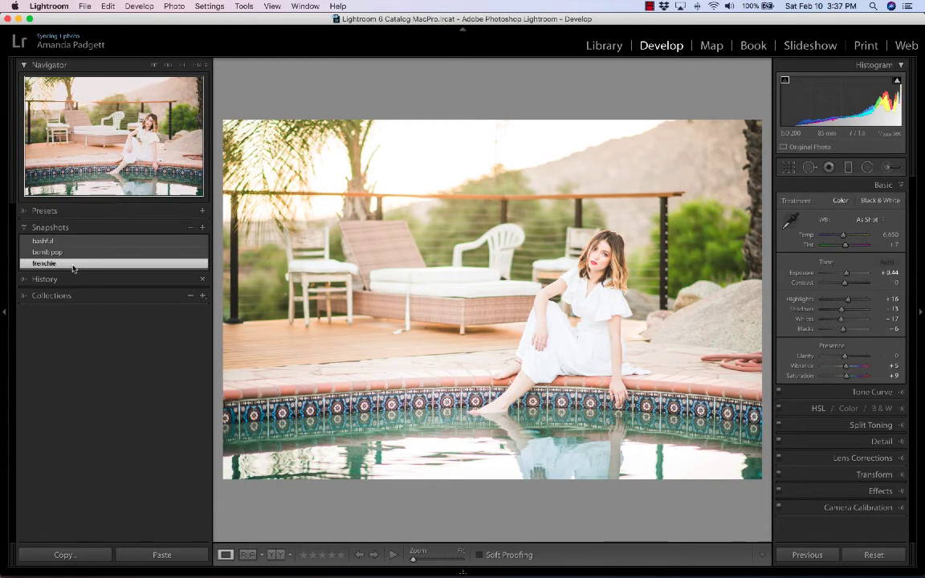
left_click(72, 267)
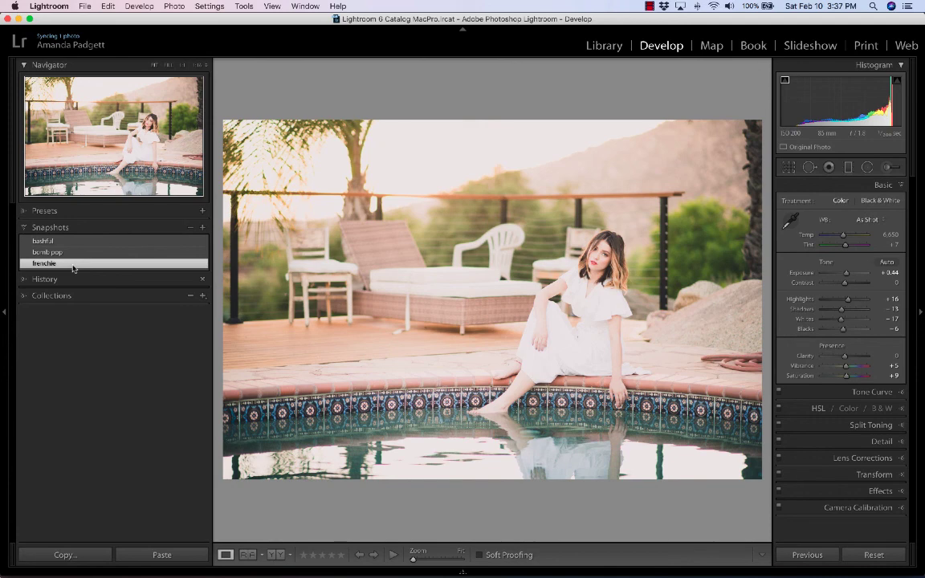
Return to Library and filter 2017 Samples for virtual copies, finding none.
left_click(610, 46)
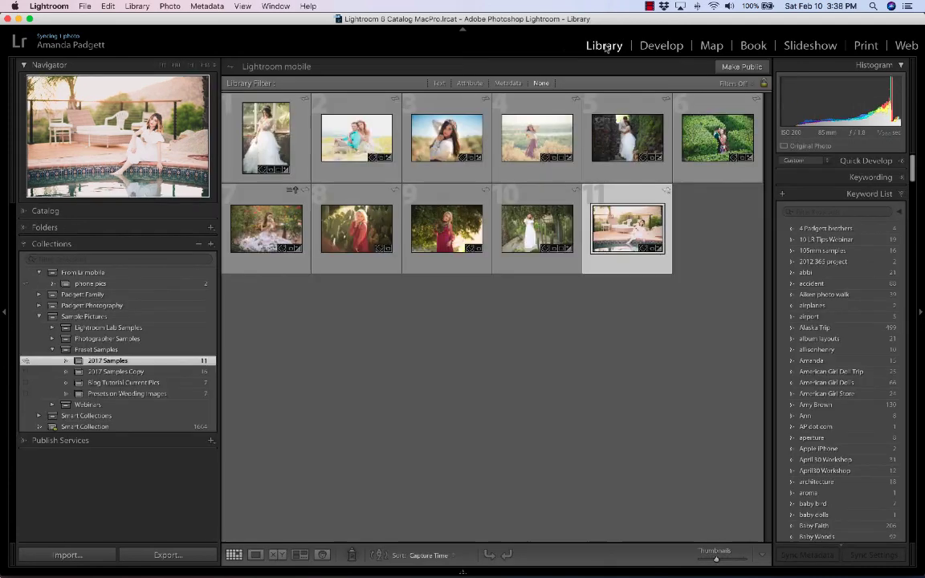
left_click(472, 83)
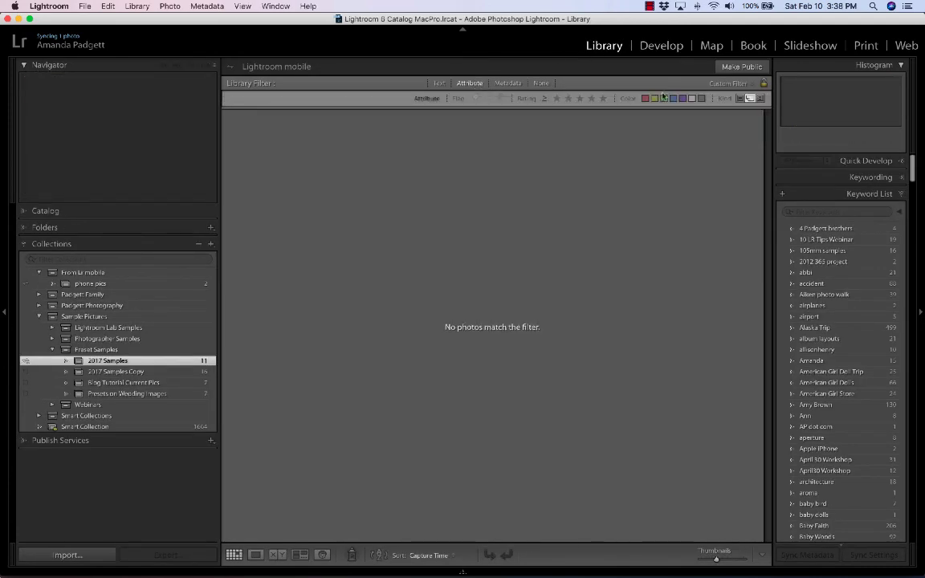